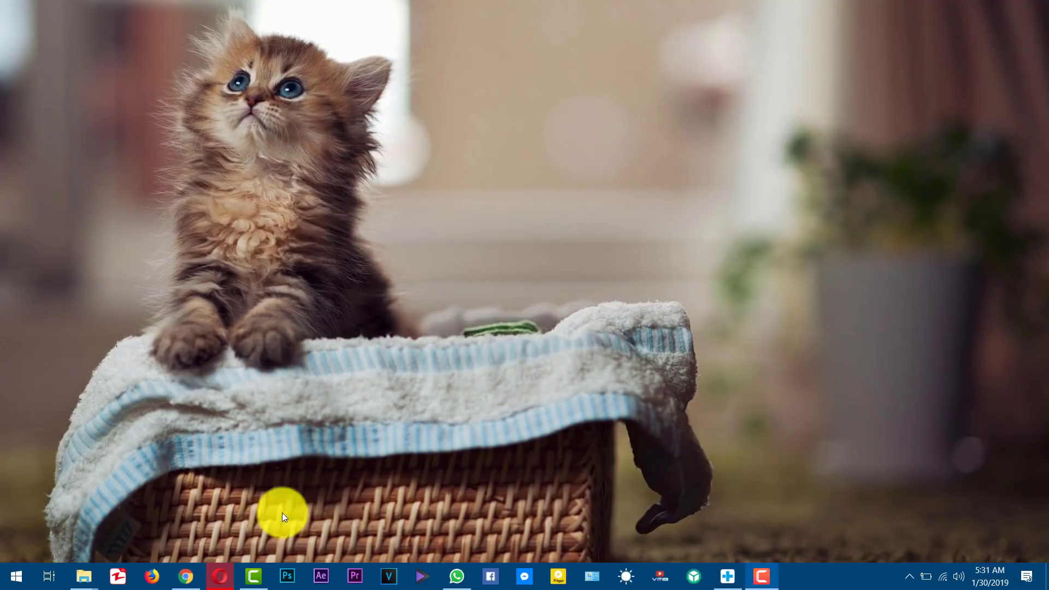
Bring up the dr.fone - Restore Social App page in Opera and highlight its title
click(232, 566)
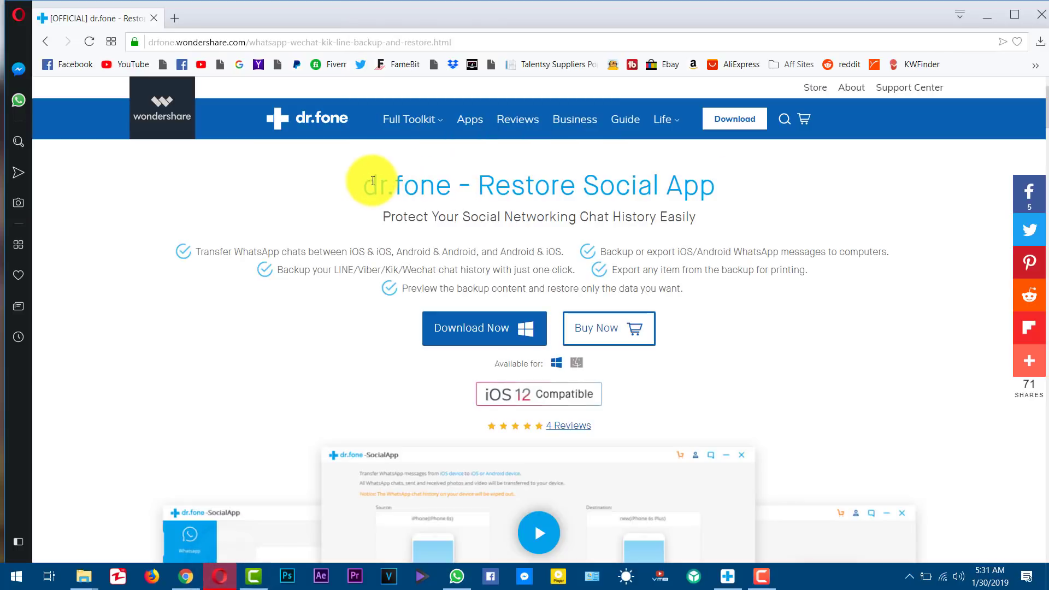
drag(363, 183, 679, 188)
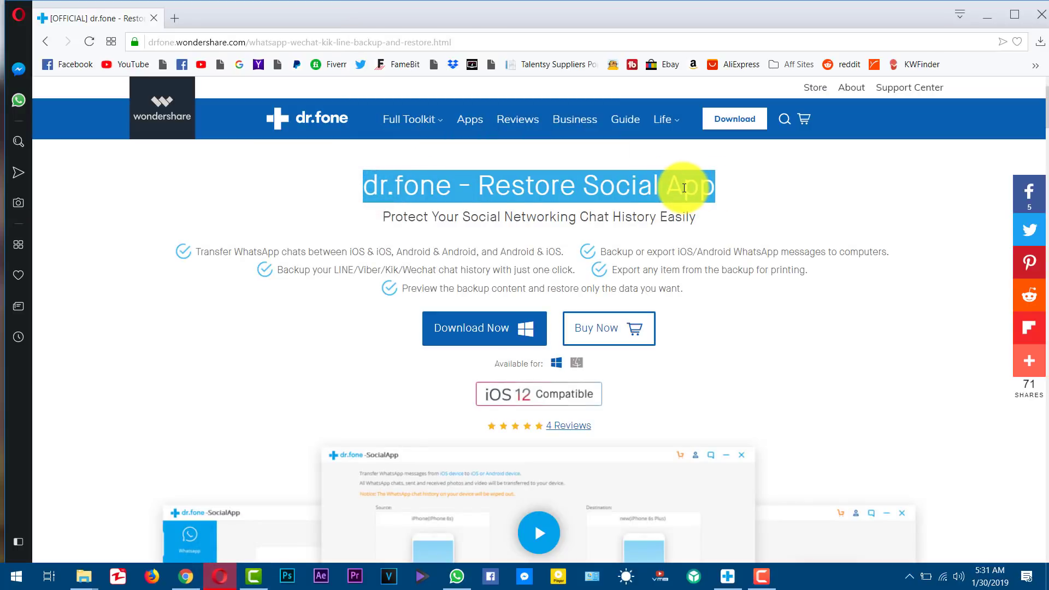
click(683, 190)
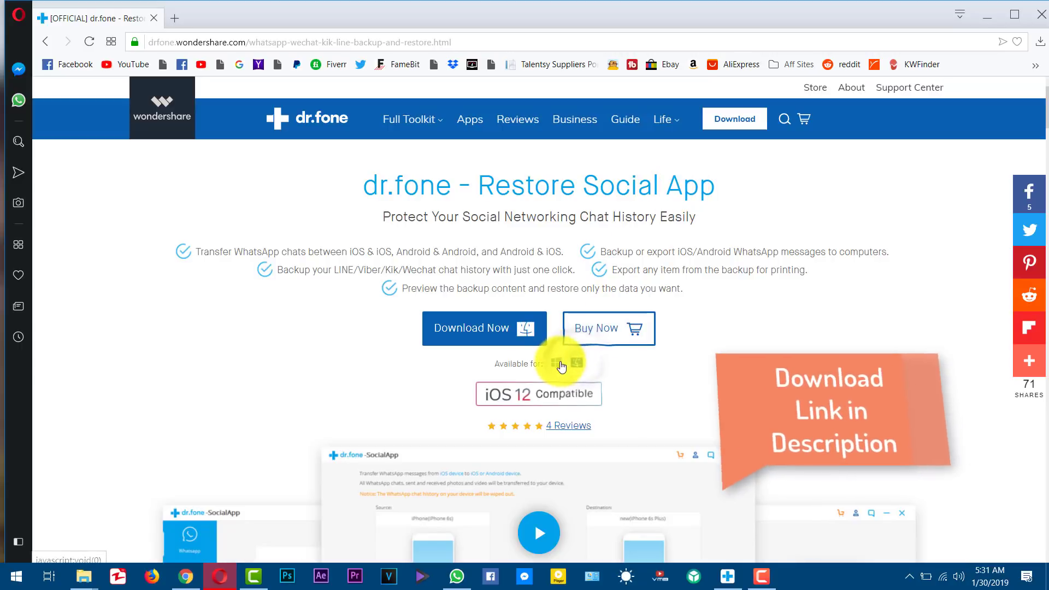
Scroll down to the 'Transfer WhatsApp Chats Between Any Devices' section
scroll(696, 268, down, 5)
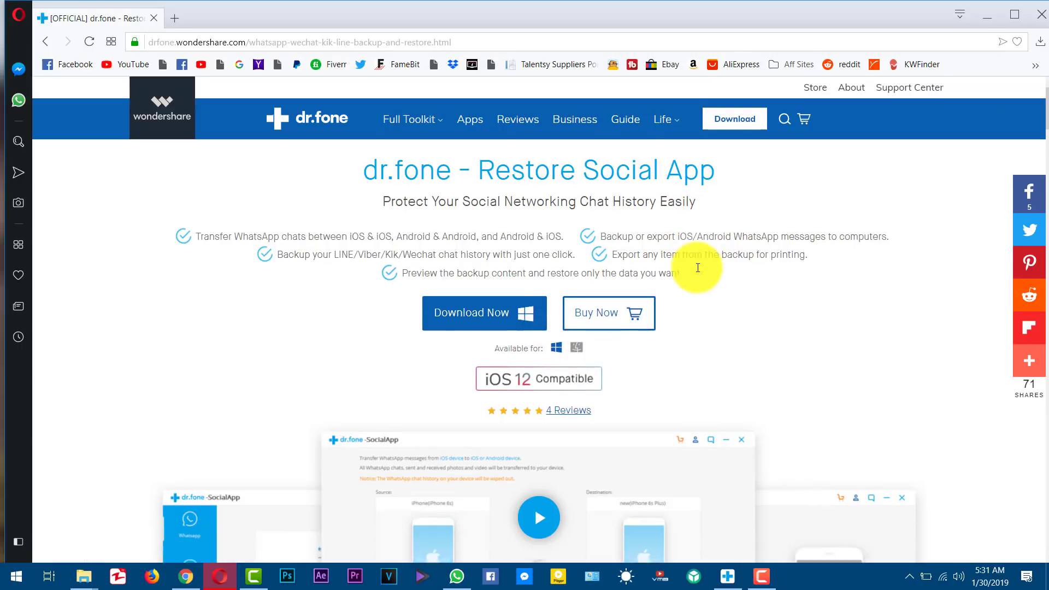
scroll(698, 267, down, 3)
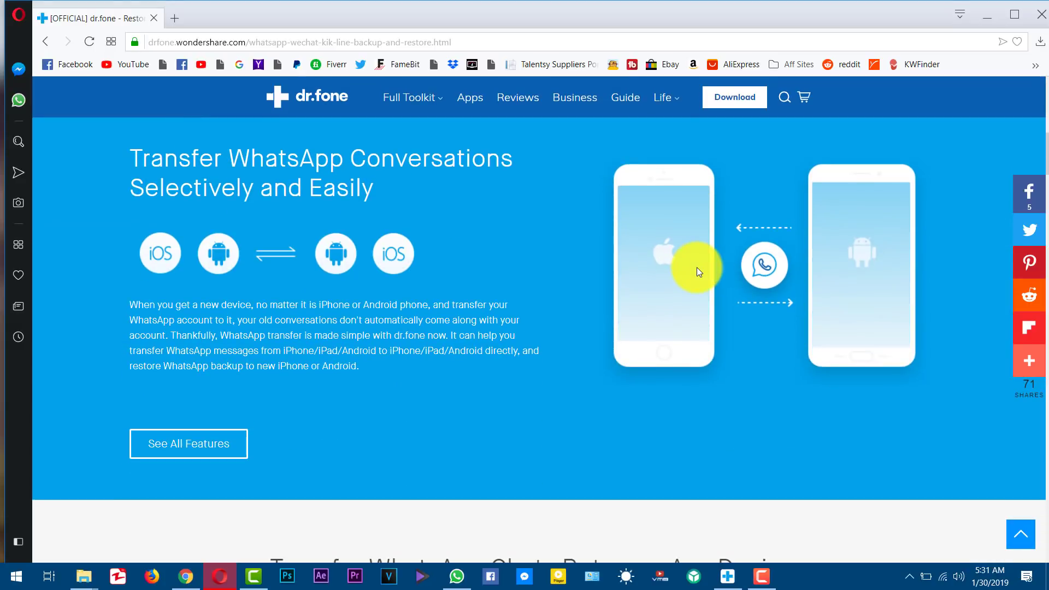
scroll(696, 267, down, 5)
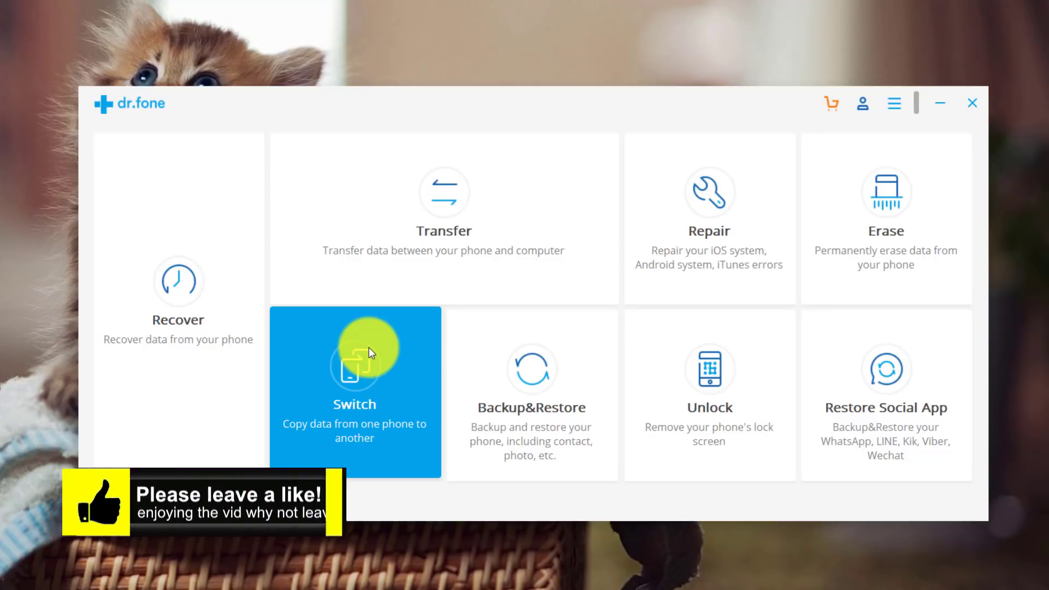
Look over dr.fone's home screen tools, including the Restore Social App tile
mouse_move(543, 375)
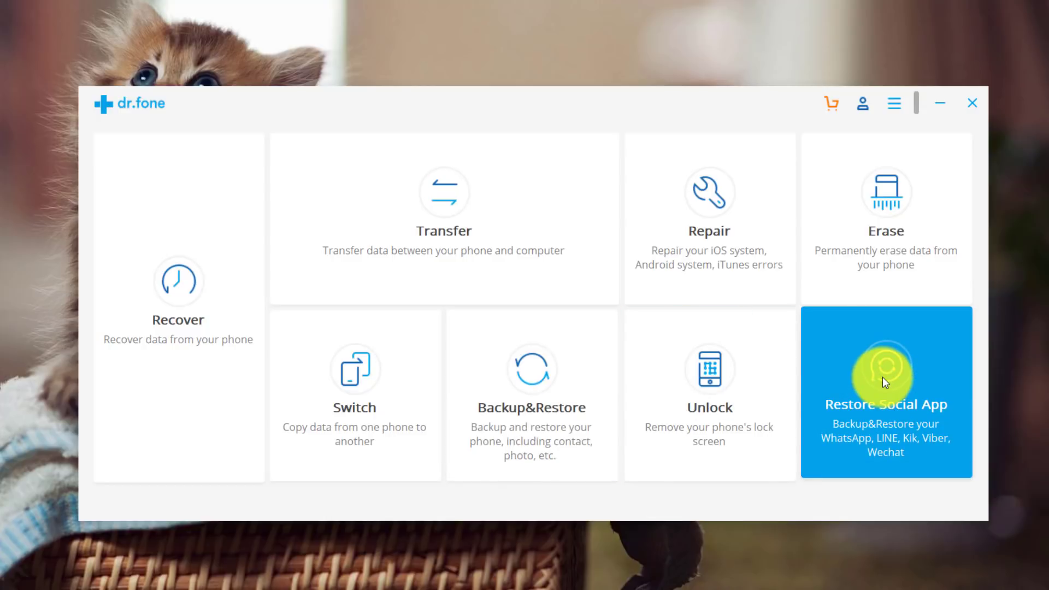
Open Restore Social App, browse the LINE, Kik and Viber pages, then return to WhatsApp
click(922, 377)
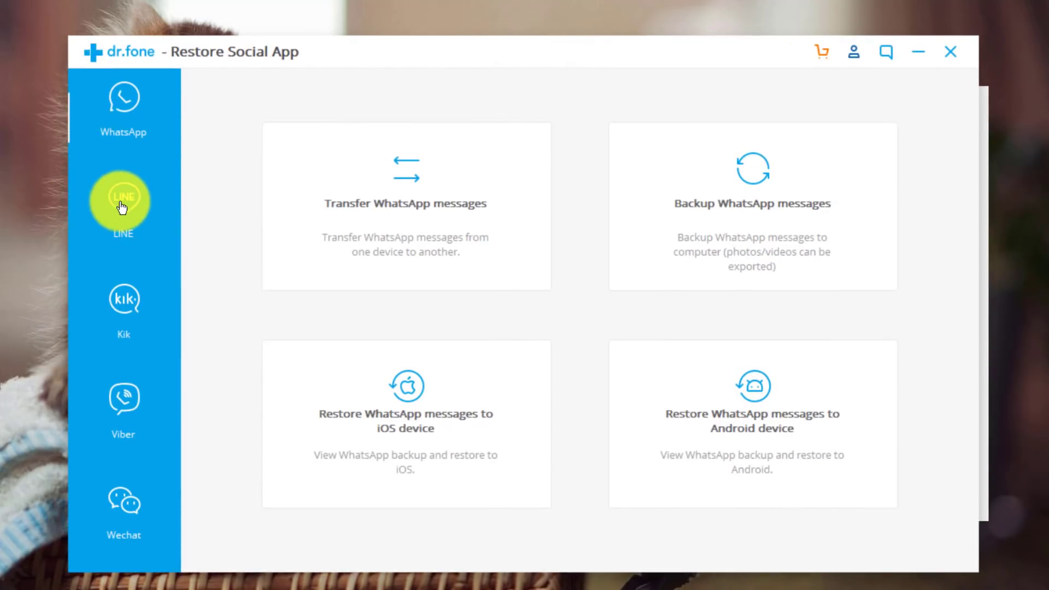
click(117, 301)
click(117, 393)
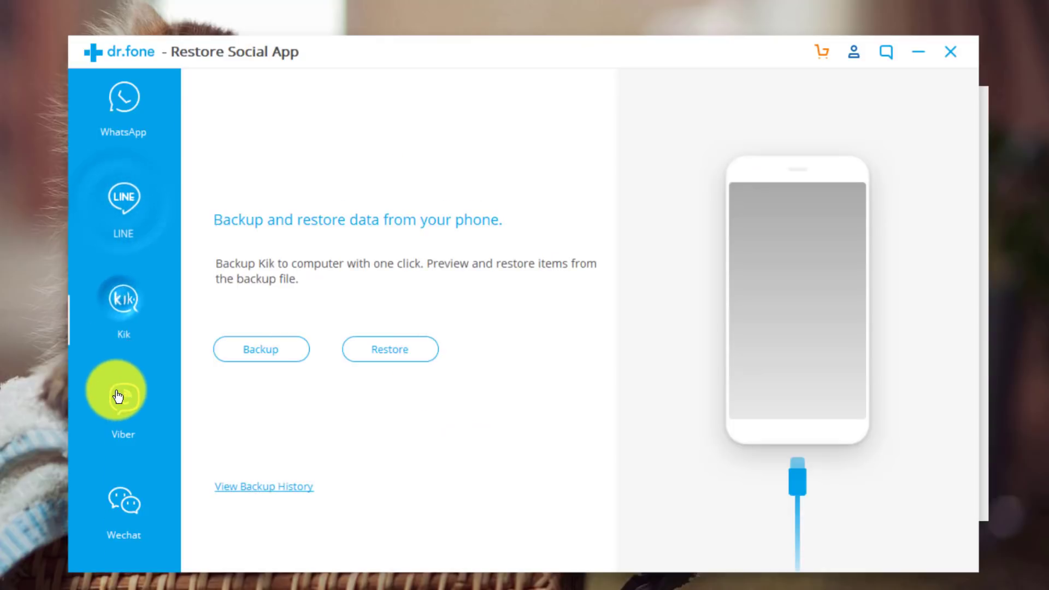
click(107, 508)
click(126, 182)
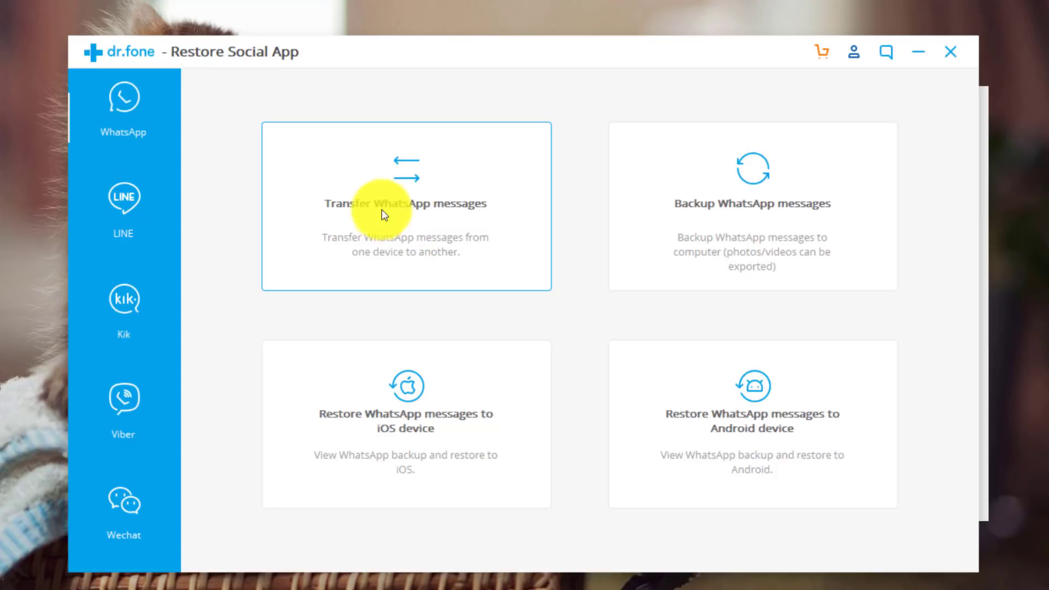
Start a WhatsApp transfer and flip the phones twice, leaving iPhone 7 as source and Sony F8331 as destination
click(408, 251)
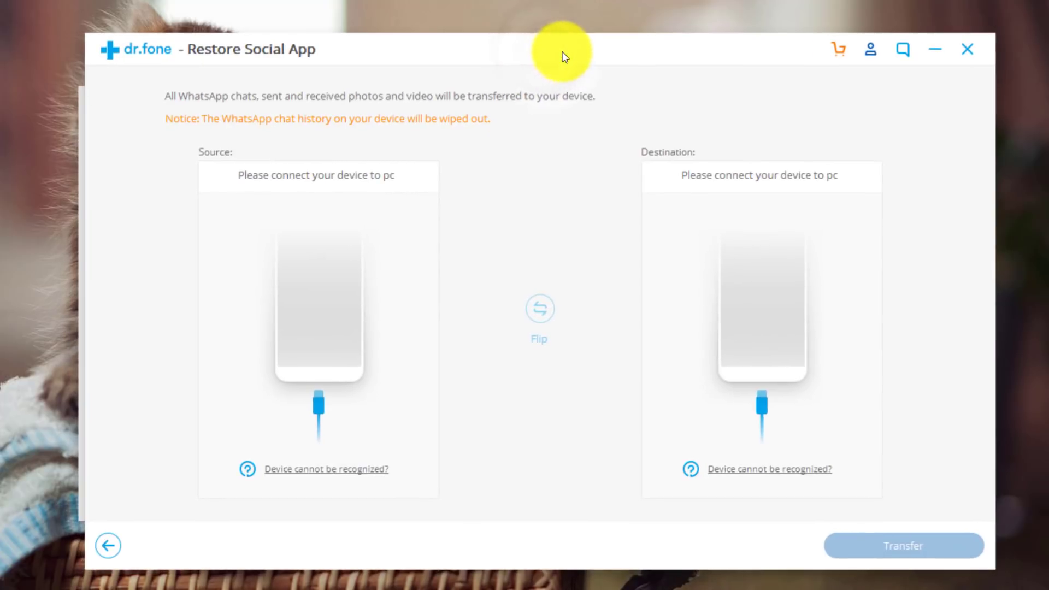
drag(553, 55, 551, 54)
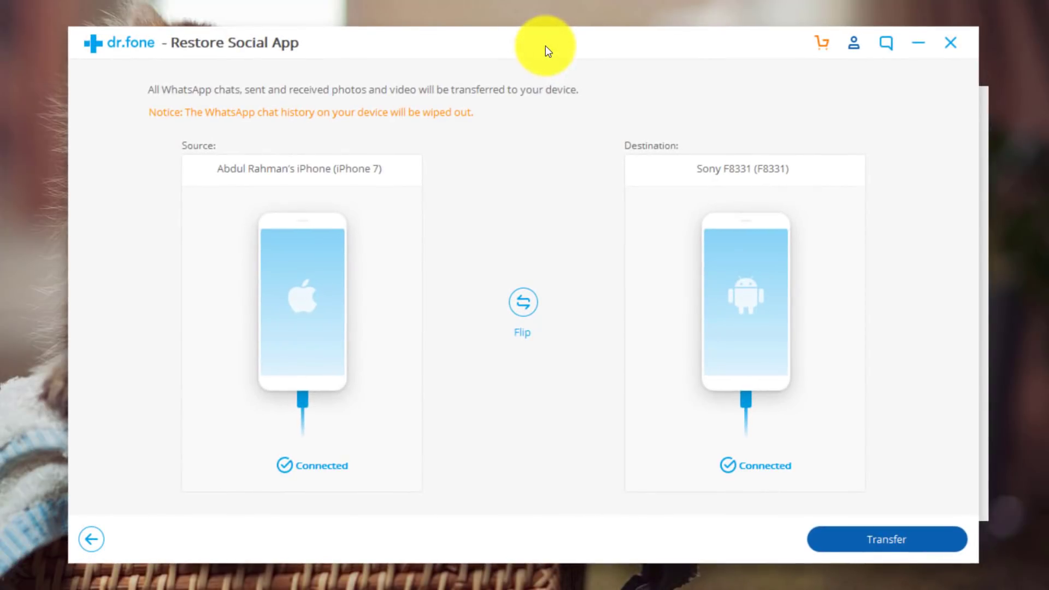
drag(545, 44, 553, 44)
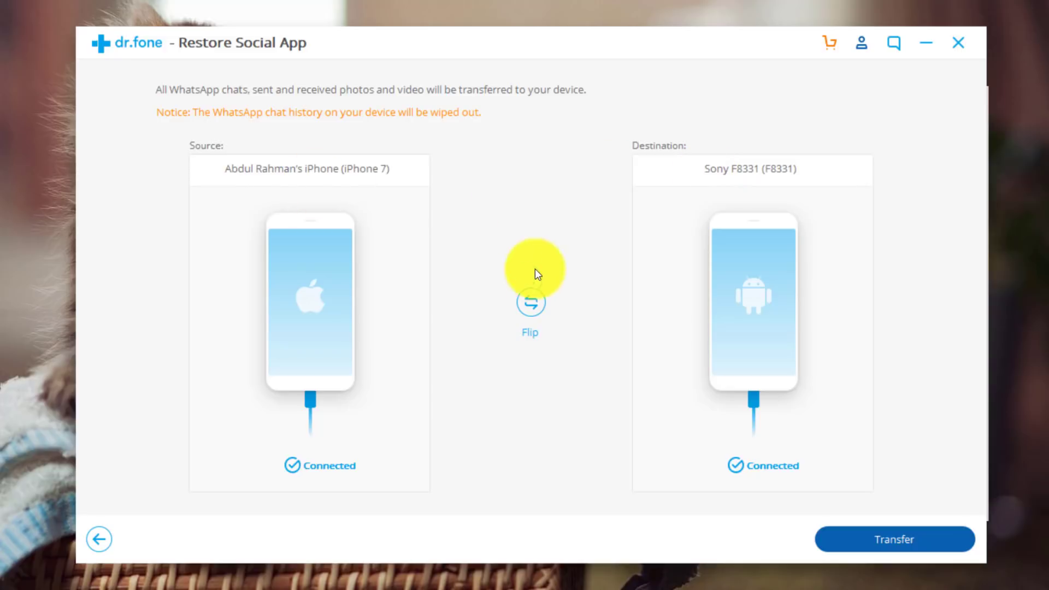
click(536, 304)
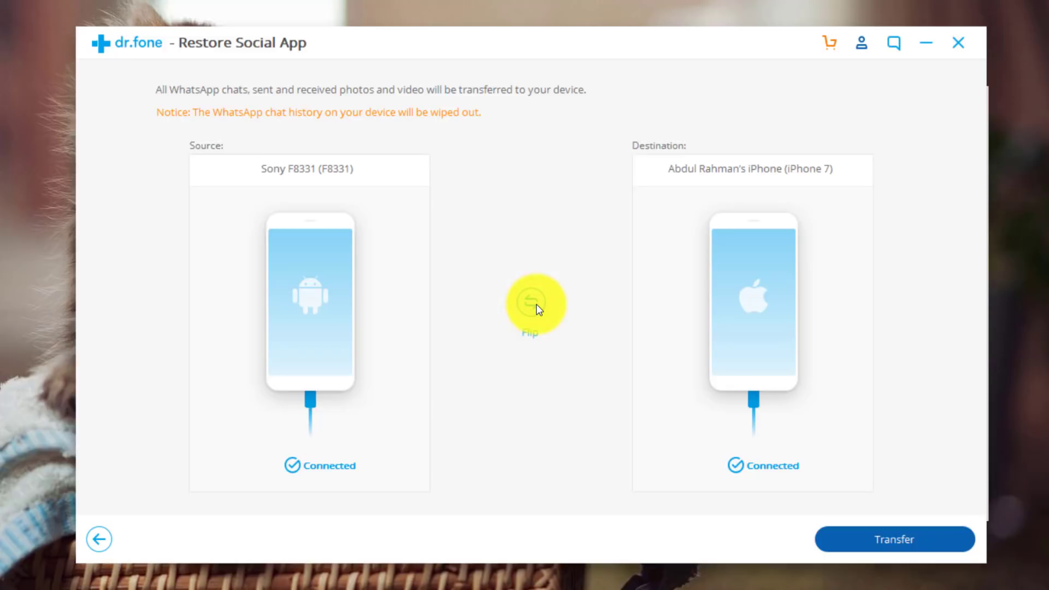
click(536, 304)
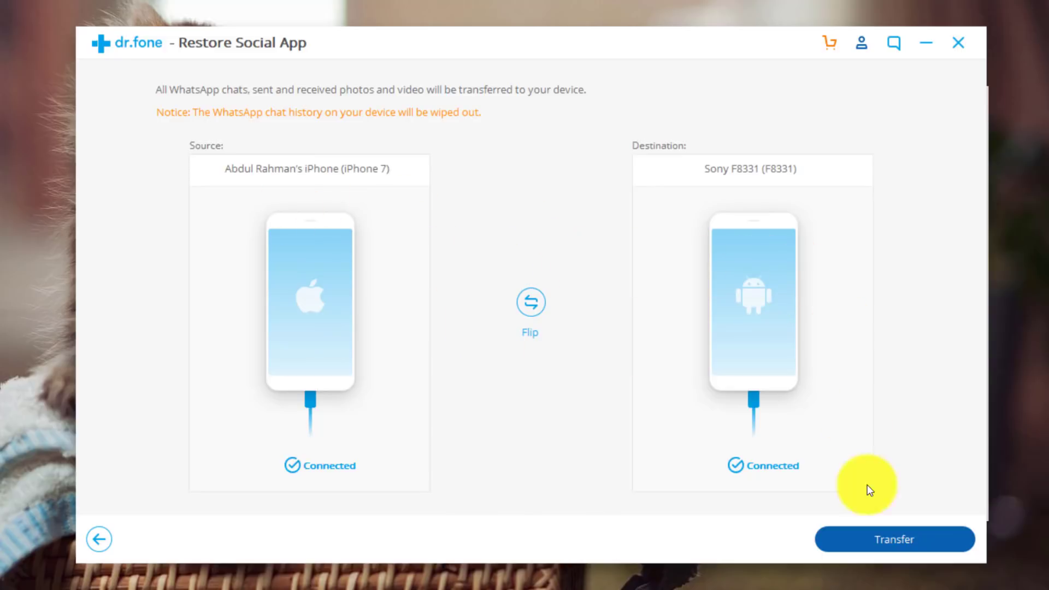
Start the transfer, confirm overwriting the Sony's chat history, and select the Google Play Account field
click(884, 542)
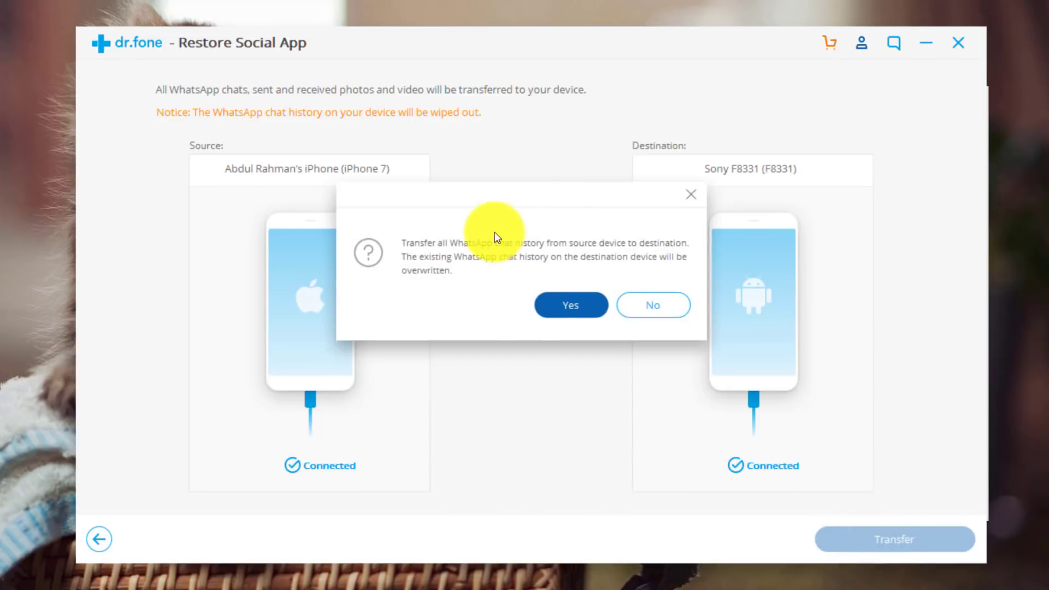
click(568, 303)
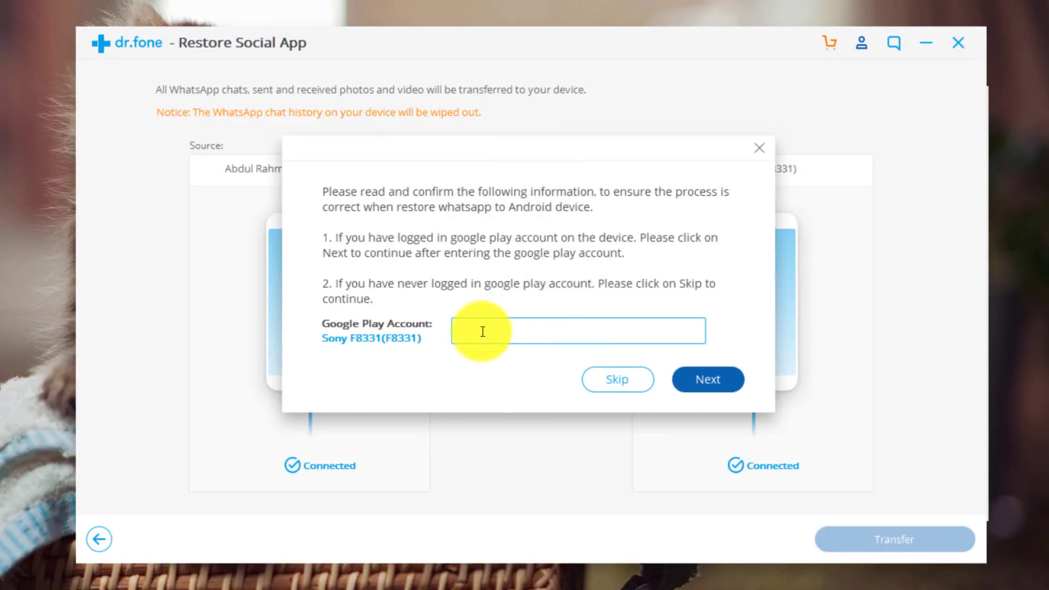
click(478, 330)
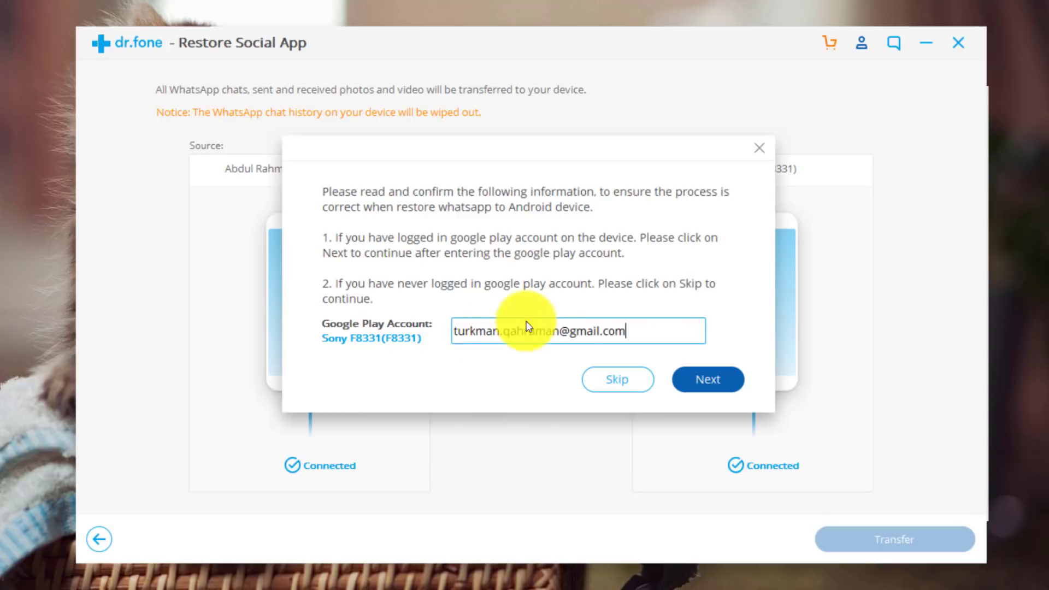
Submit the Google Play account and let the WhatsApp restore to the Sony F8331 complete
click(714, 382)
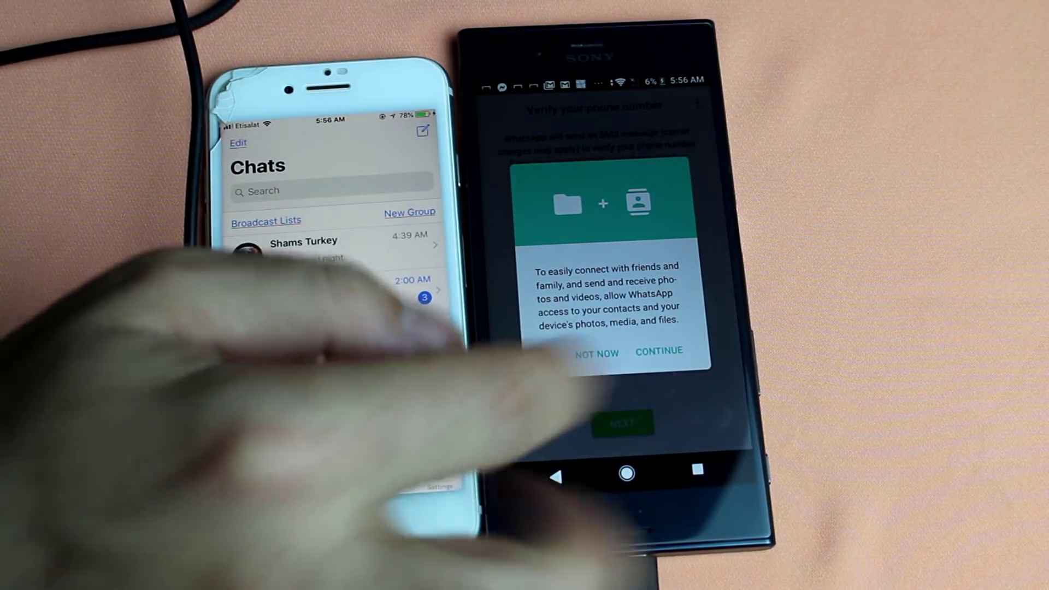
Allow WhatsApp's permissions, enter the owner's phone number, and verify with the 6-digit SMS code
click(659, 350)
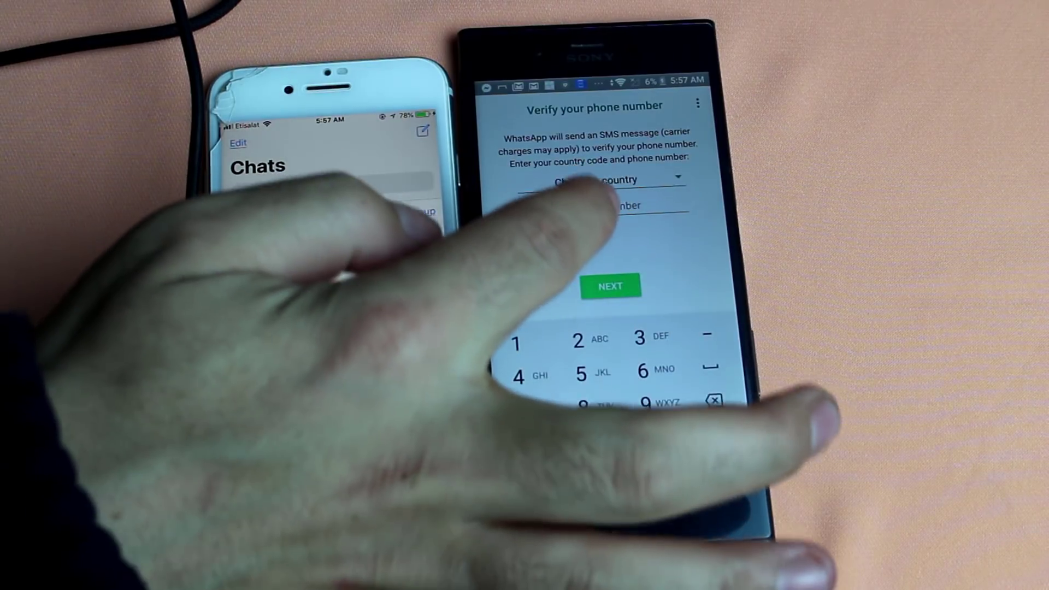
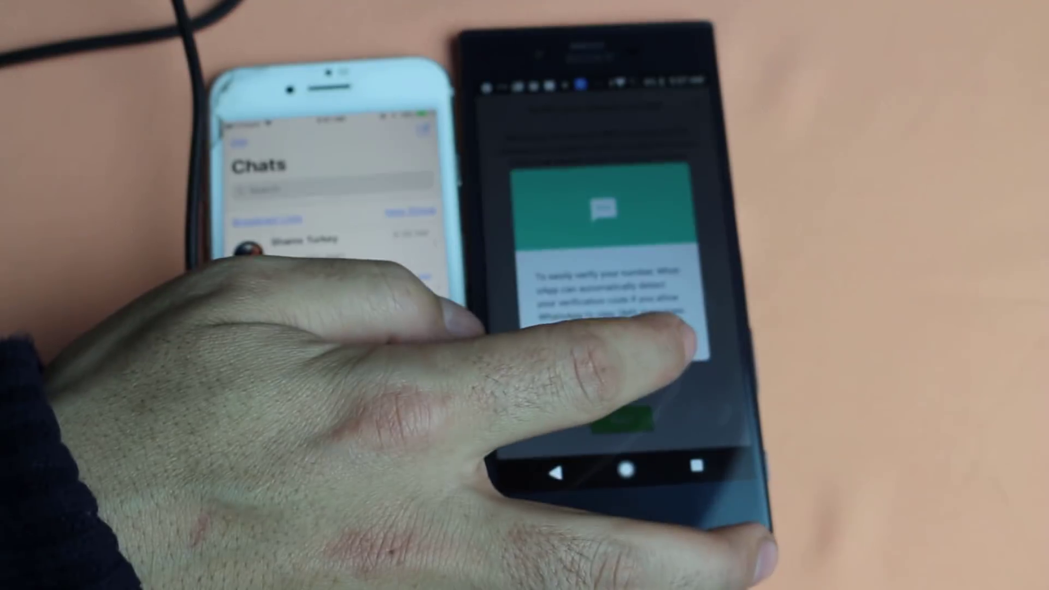
click(662, 415)
click(674, 290)
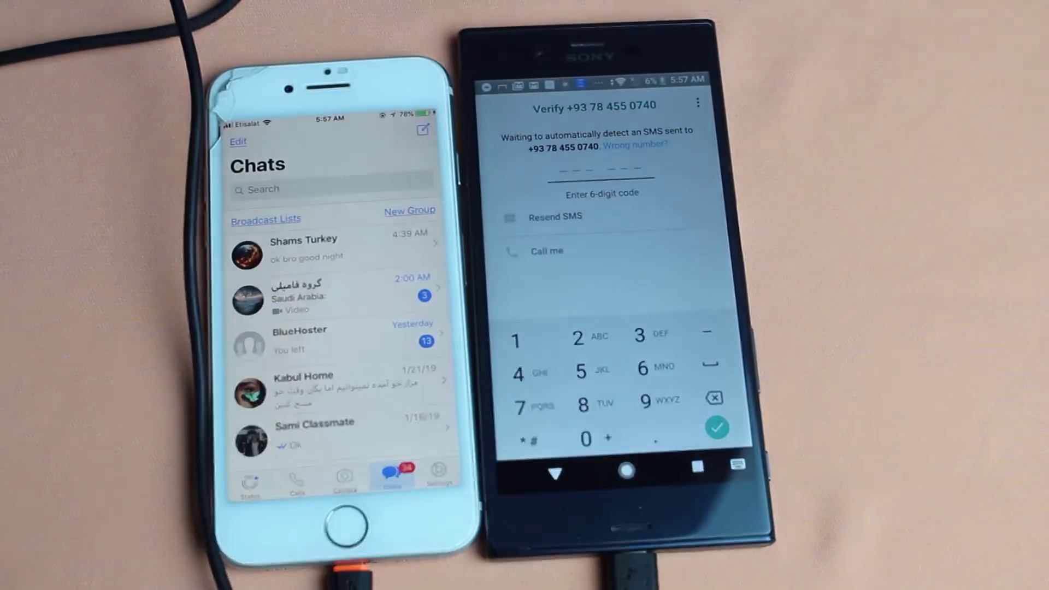
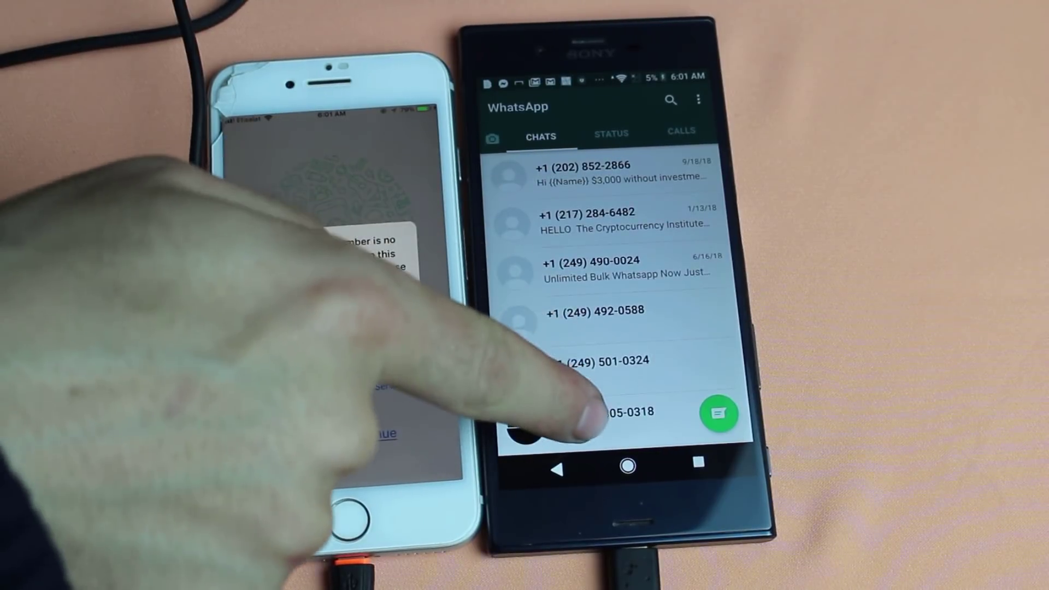
Scroll through the conversations transferred from the iPhone in the Sony's WhatsApp Chats list
scroll(573, 349, down, 2)
scroll(571, 279, down, 5)
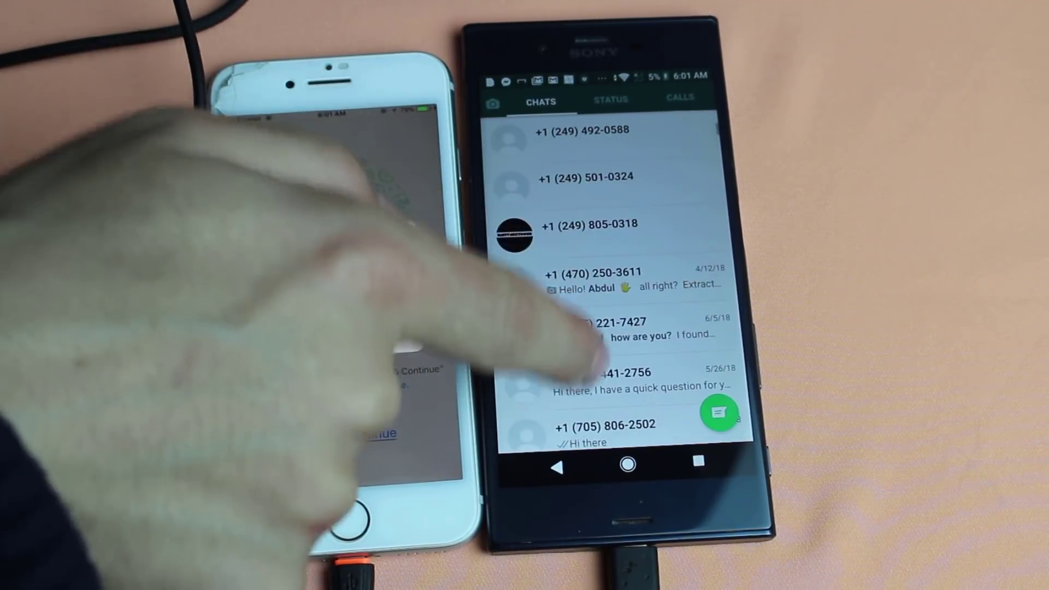
scroll(573, 246, down, 6)
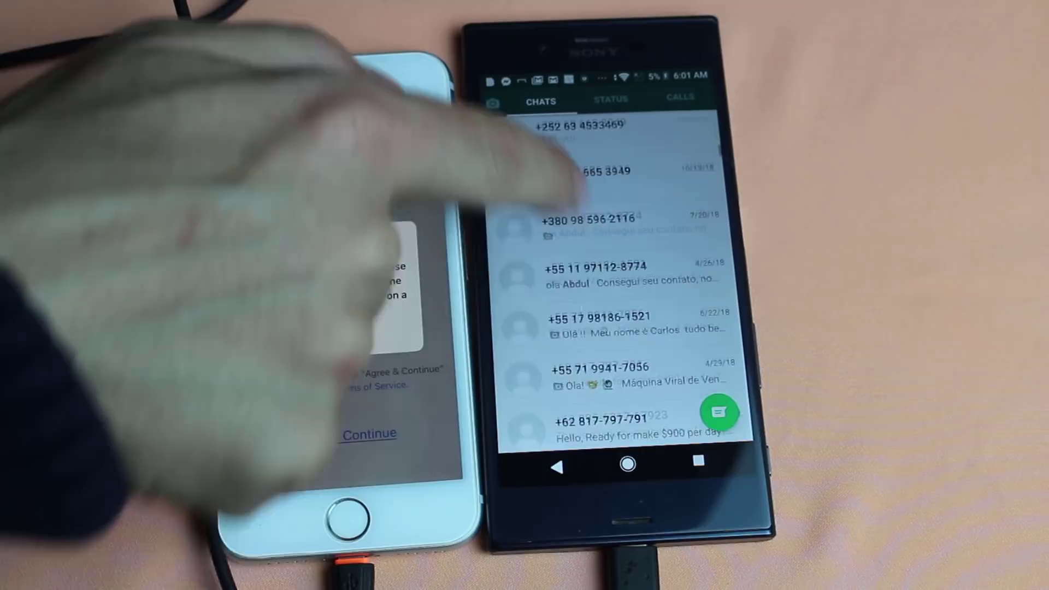
scroll(587, 279, down, 2)
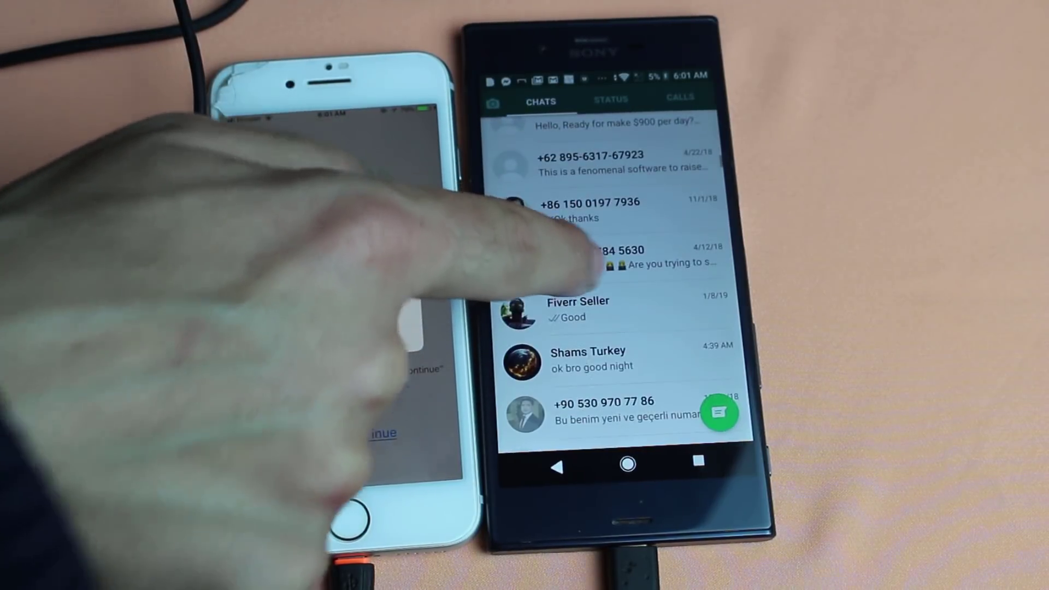